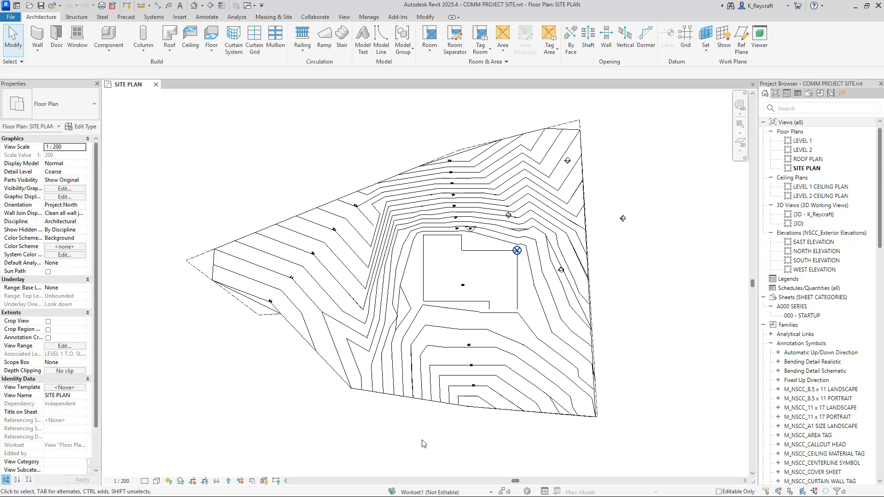
pyautogui.moveTo(423, 444); pyautogui.dragTo(676, 42)
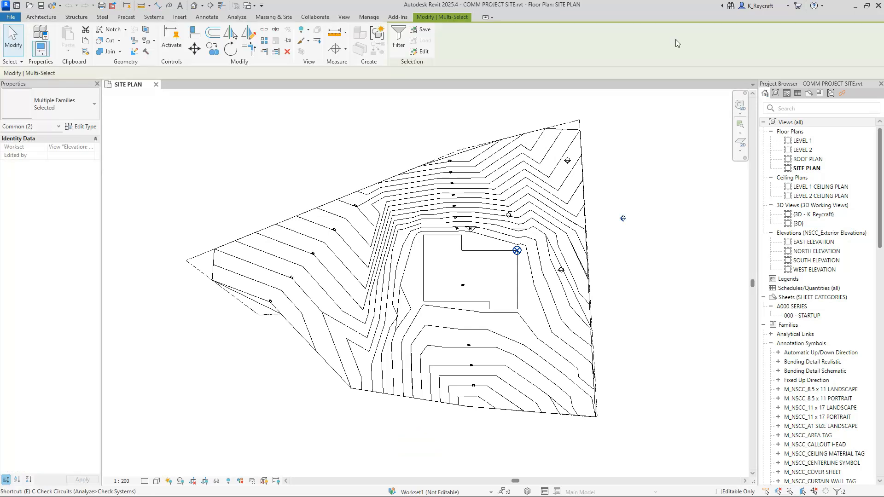
pyautogui.moveTo(652, 239); pyautogui.dragTo(606, 198)
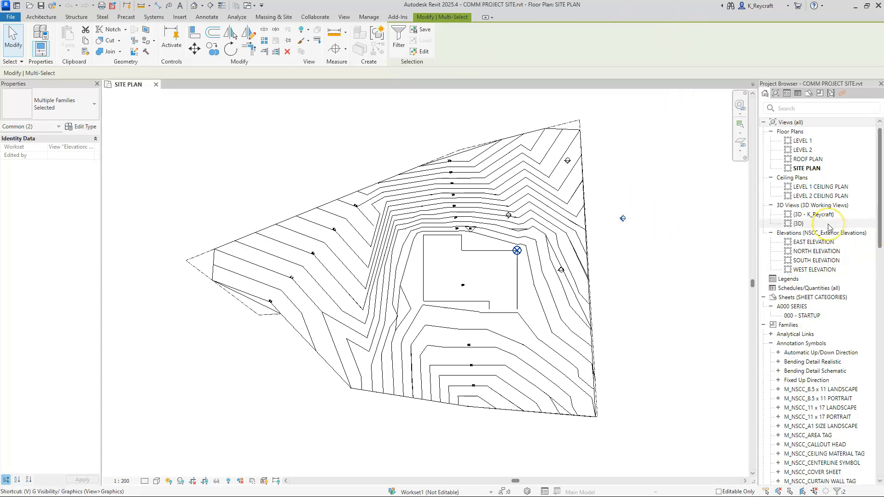
pyautogui.press('Escape')
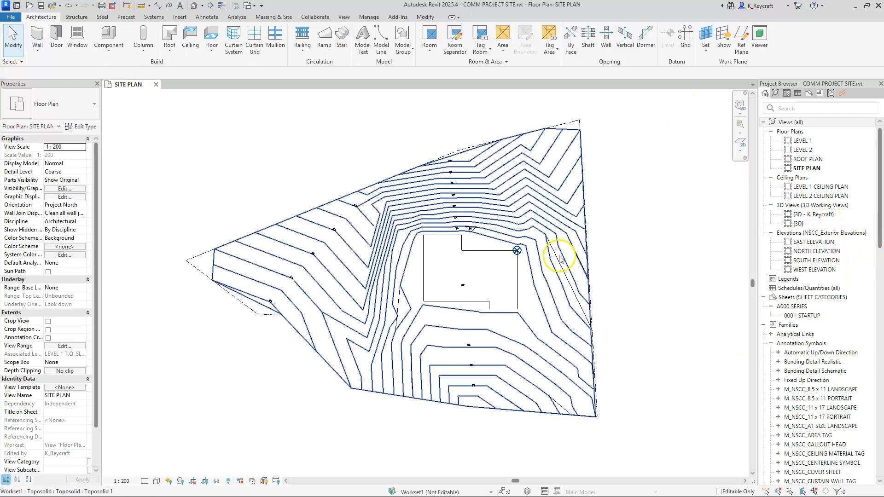
pyautogui.scroll(1, 476, 278)
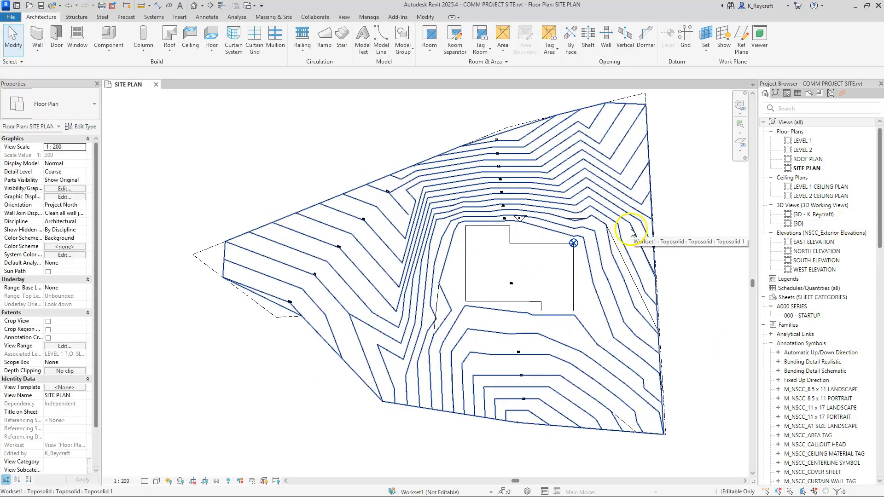
pyautogui.scroll(1, 564, 297)
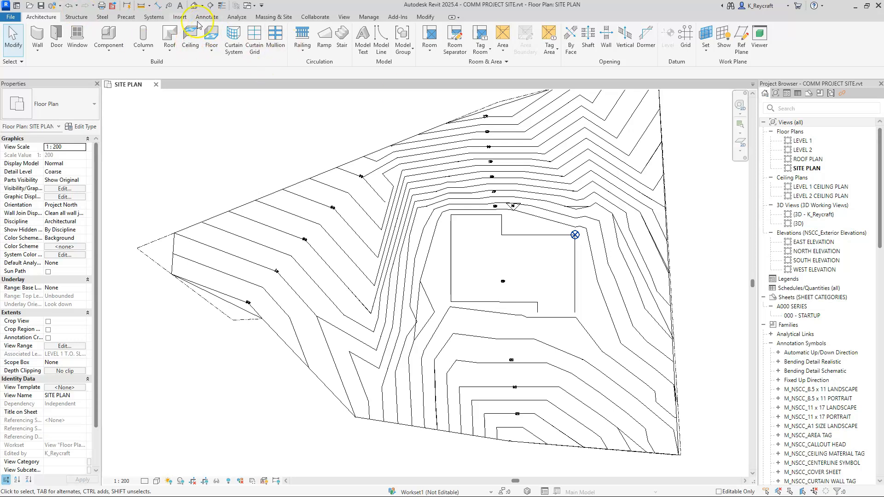
# Try linking COMM PROJECT BUILDING 2.rvt from the Site Instruction 1261 folder using Auto - Project Base Point to Project Base Point, and undo the link.
pyautogui.click(179, 17)
pyautogui.click(37, 39)
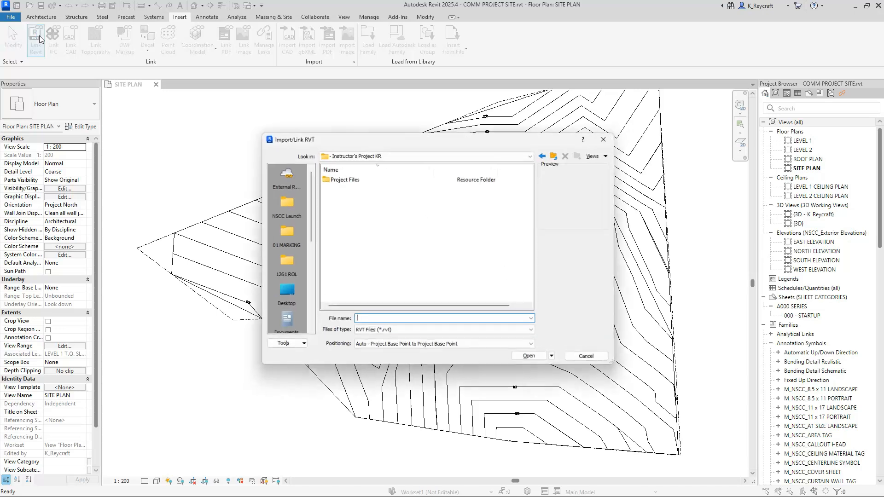
pyautogui.doubleClick(340, 180)
pyautogui.click(356, 179)
pyautogui.doubleClick(356, 179)
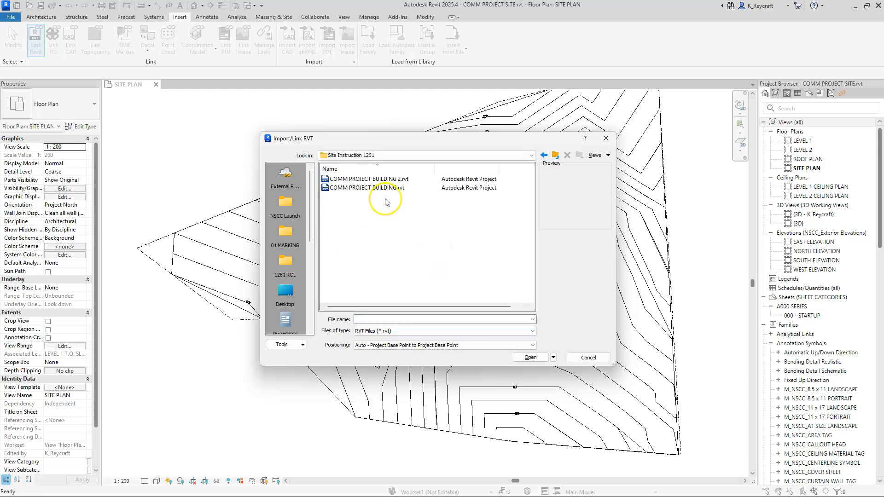
pyautogui.click(375, 179)
pyautogui.click(511, 255)
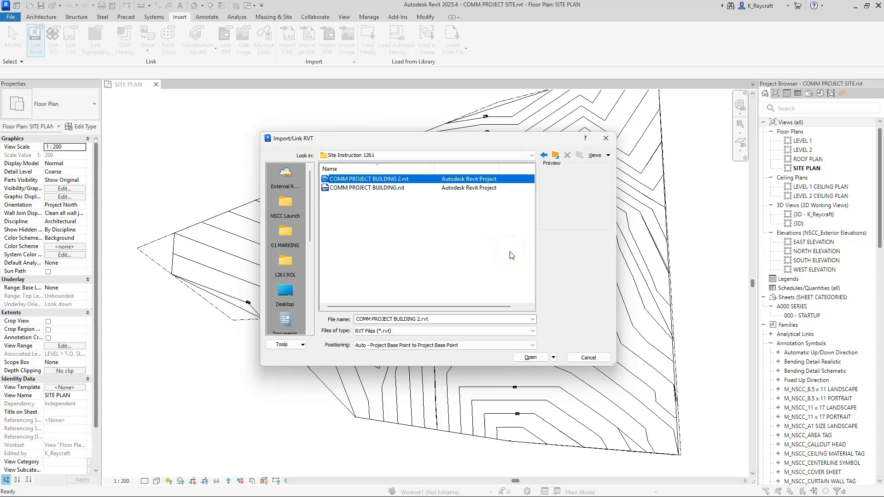
pyautogui.click(329, 348)
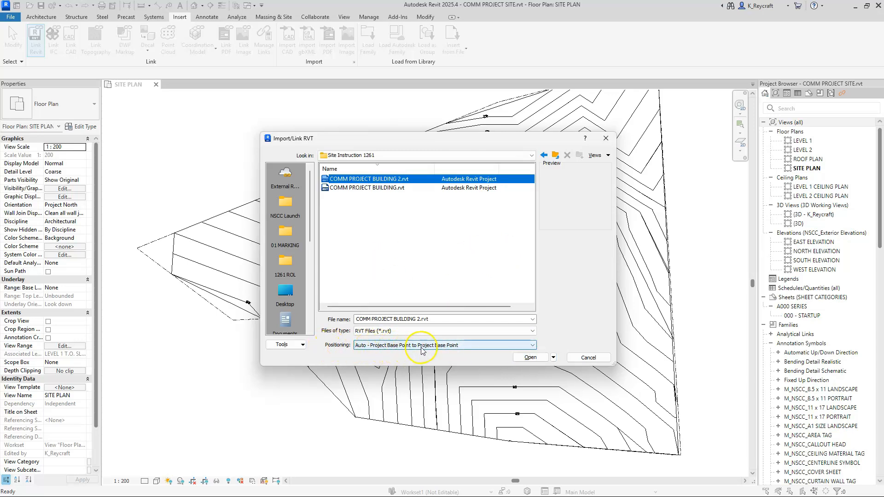
pyautogui.click(531, 357)
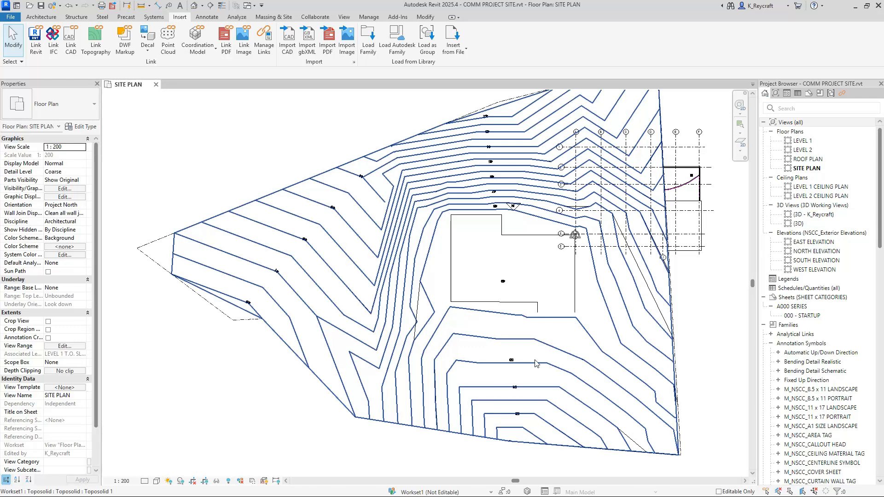
pyautogui.click(68, 6)
pyautogui.click(466, 270)
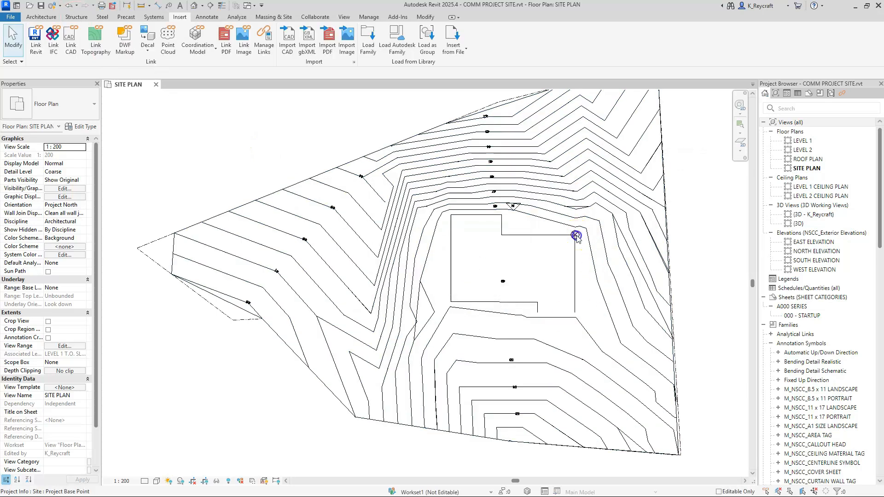
# Unpin the project base point and move it to the southwest corner of the building outline on the site plan.
pyautogui.click(576, 236)
pyautogui.click(600, 211)
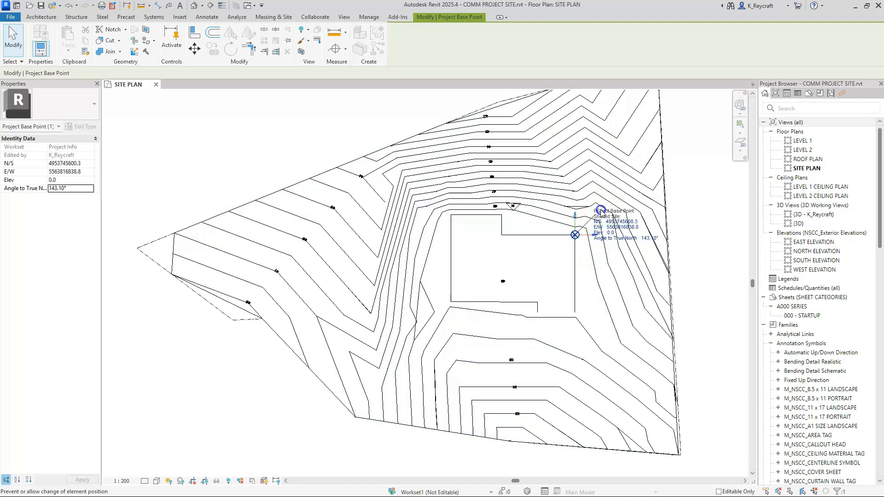
pyautogui.moveTo(576, 235); pyautogui.dragTo(453, 305)
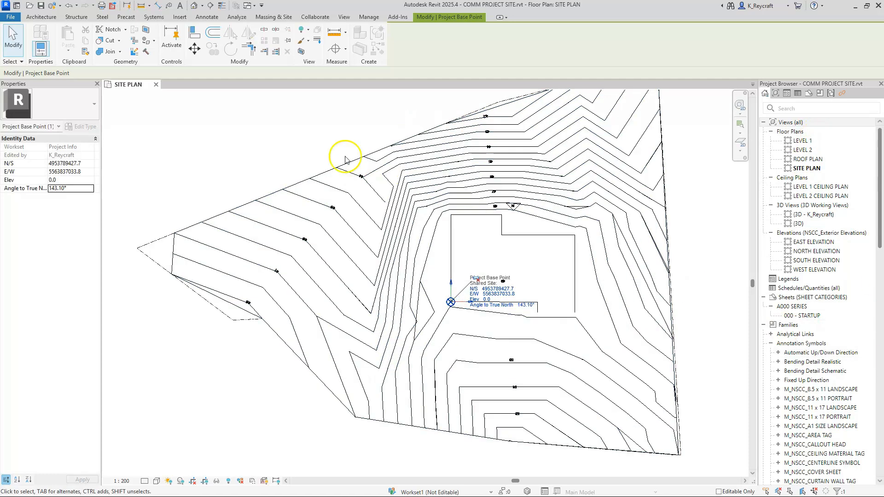
pyautogui.click(302, 137)
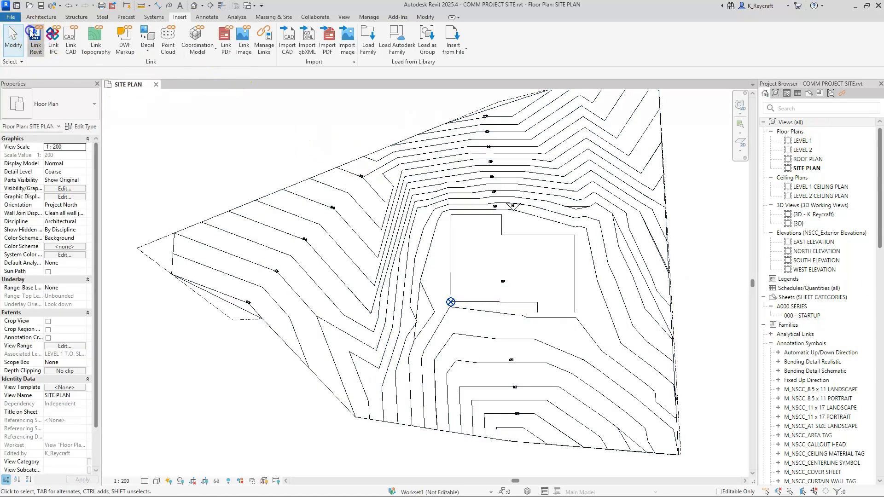
# Link the Revit file COMM PROJECT BUILDING 2.rvt into the site with Auto - Project Base Point to Project Base Point positioning.
pyautogui.click(31, 33)
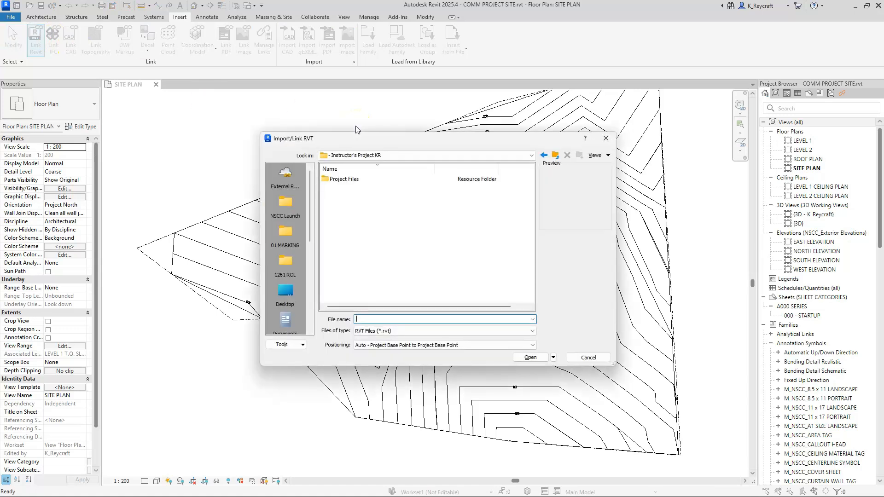
pyautogui.doubleClick(345, 179)
pyautogui.click(356, 179)
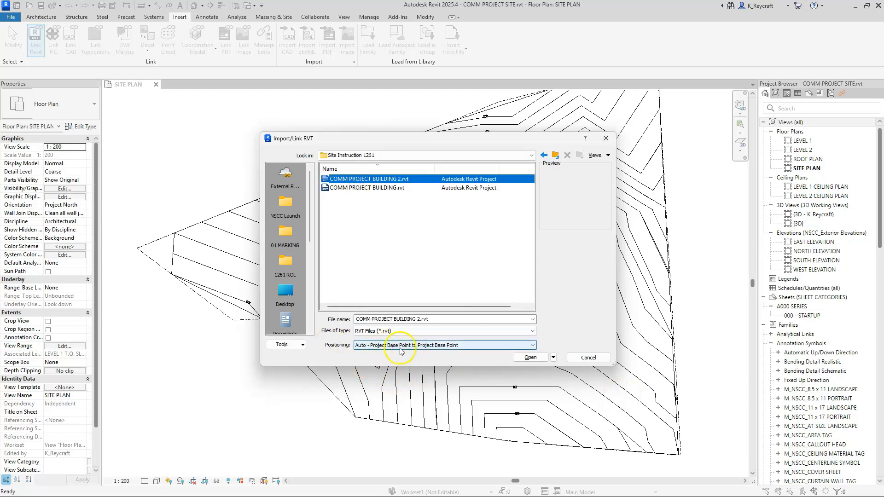
pyautogui.click(532, 358)
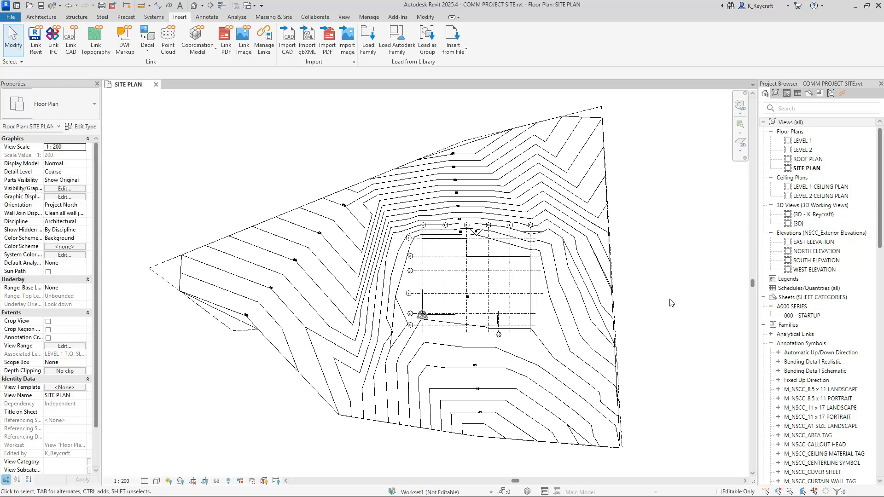
# Open the NORTH ELEVATION view and set its far clipping to No clip.
pyautogui.doubleClick(816, 252)
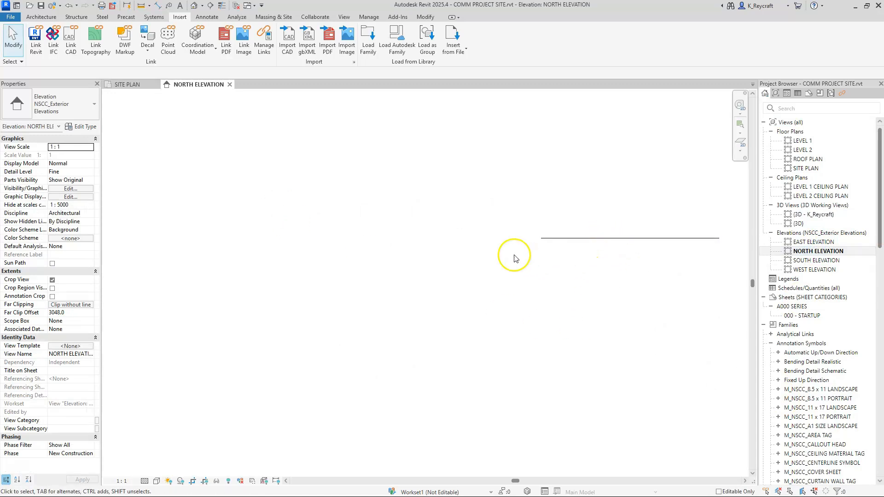
pyautogui.click(609, 239)
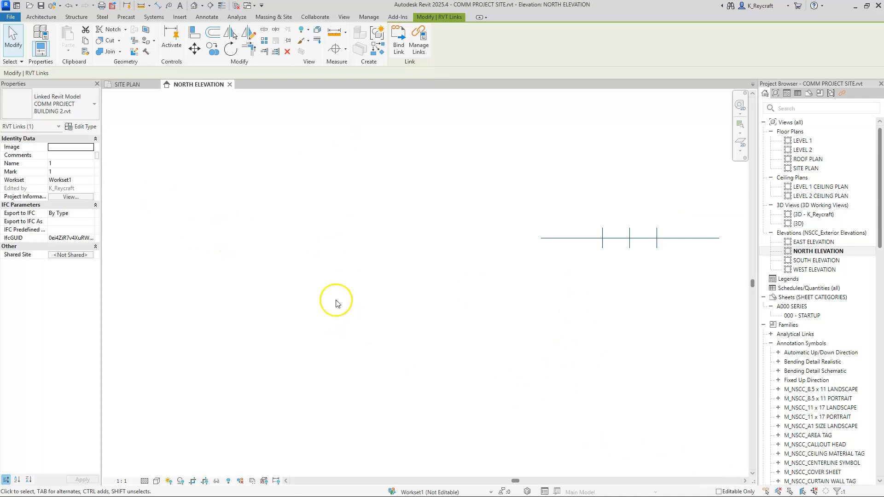
pyautogui.press('Escape')
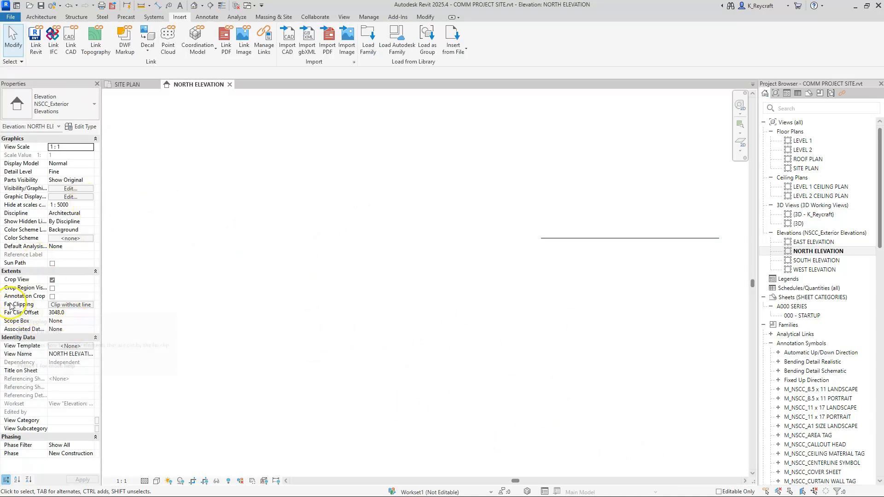
pyautogui.click(83, 306)
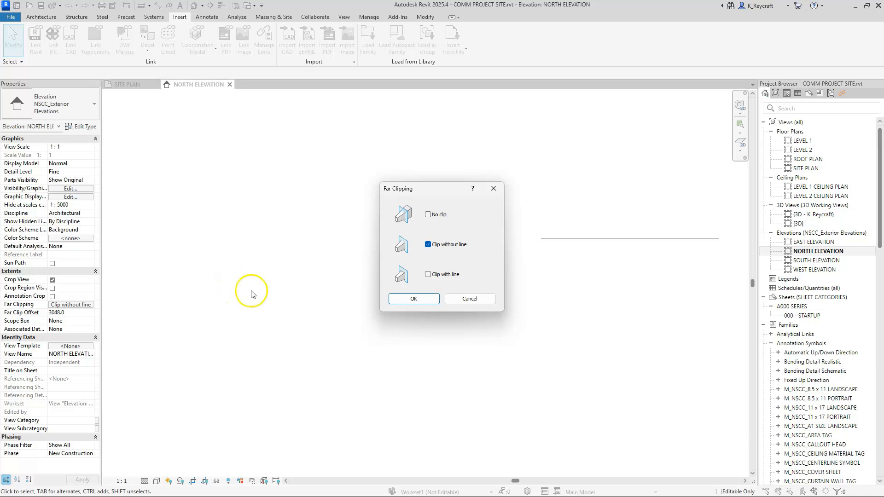
pyautogui.click(428, 215)
pyautogui.click(414, 299)
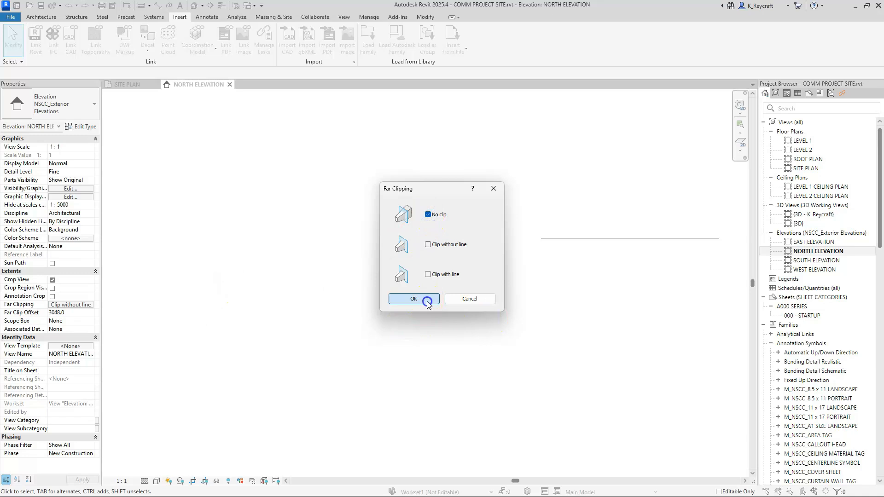
pyautogui.click(409, 362)
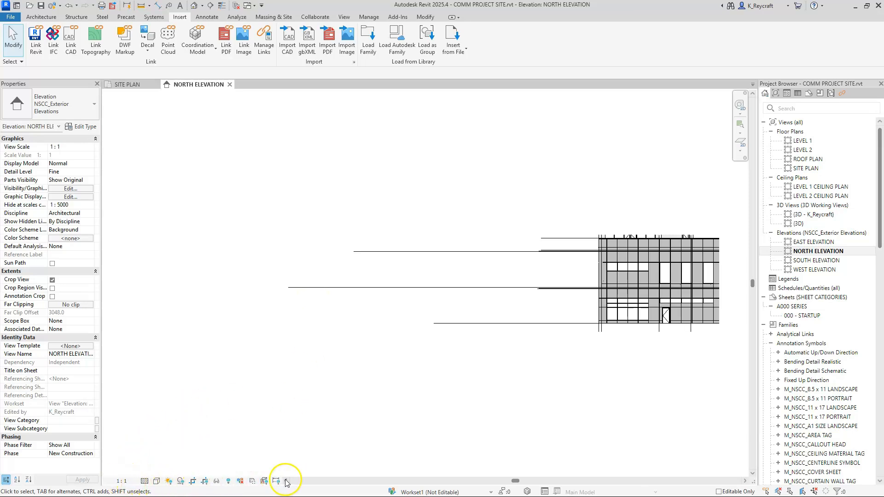
# Turn off cropping in the north elevation so the whole building and the toposolid can be viewed.
pyautogui.click(192, 481)
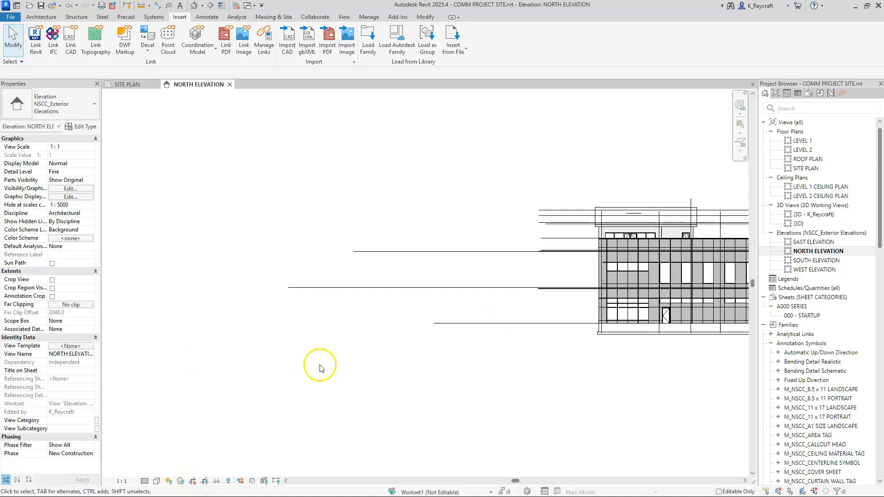
pyautogui.scroll(-4, 385, 335)
pyautogui.scroll(1, 402, 321)
pyautogui.scroll(3, 401, 321)
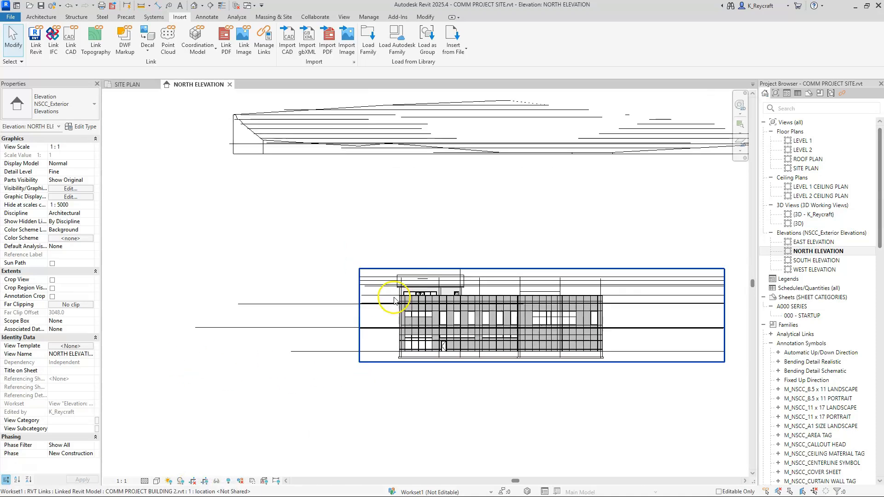
pyautogui.moveTo(418, 304); pyautogui.dragTo(400, 307, button='middle')
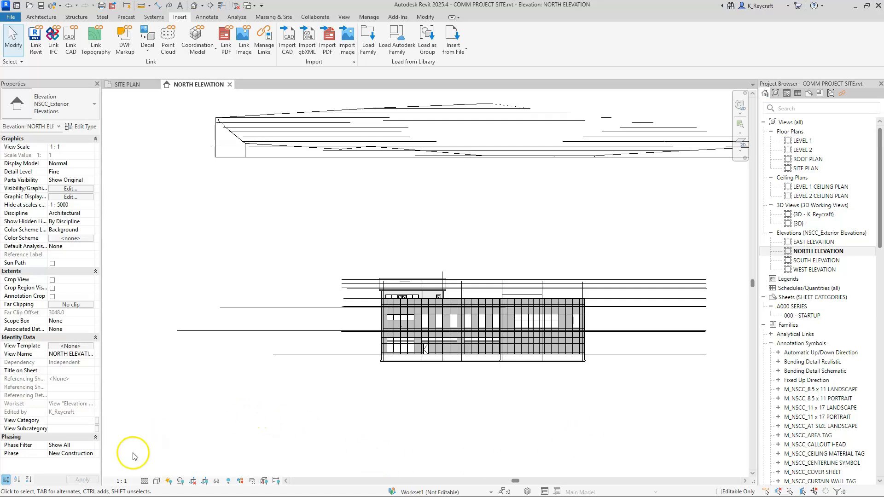
# Set the north elevation's view scale to 1:50 and inspect the level heads beside the building.
pyautogui.click(122, 482)
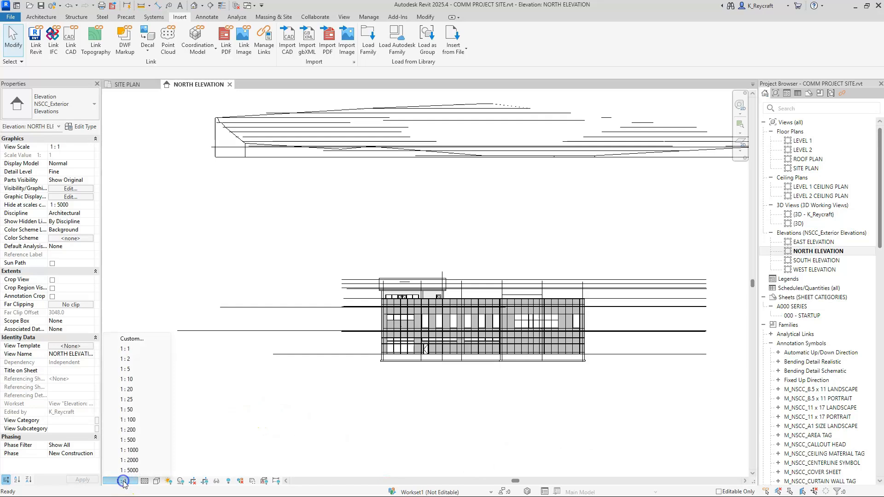
pyautogui.click(131, 410)
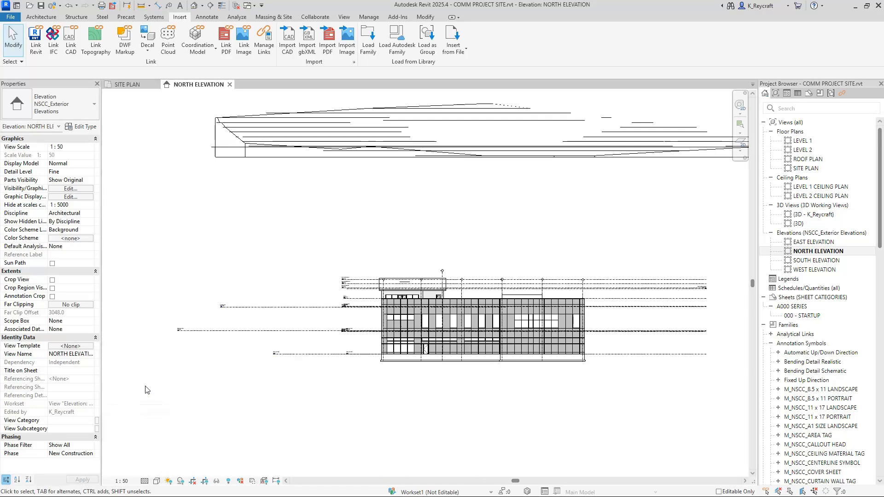
pyautogui.scroll(5, 346, 219)
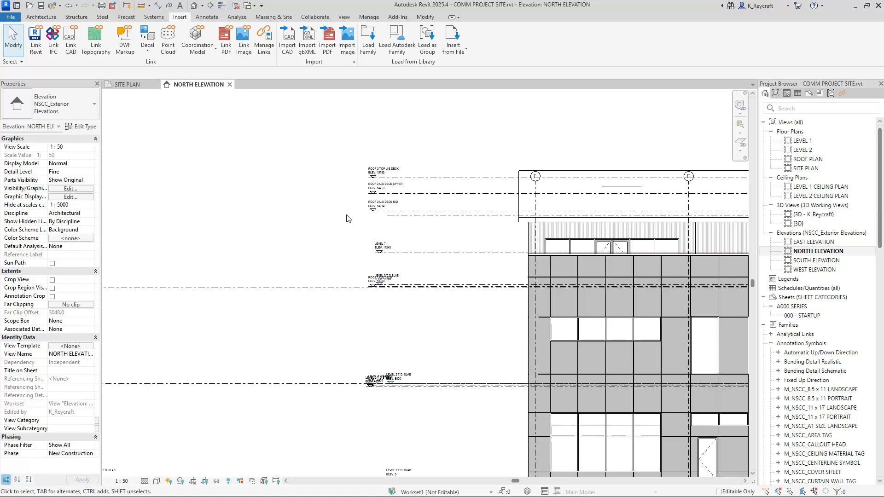
pyautogui.scroll(-5, 347, 218)
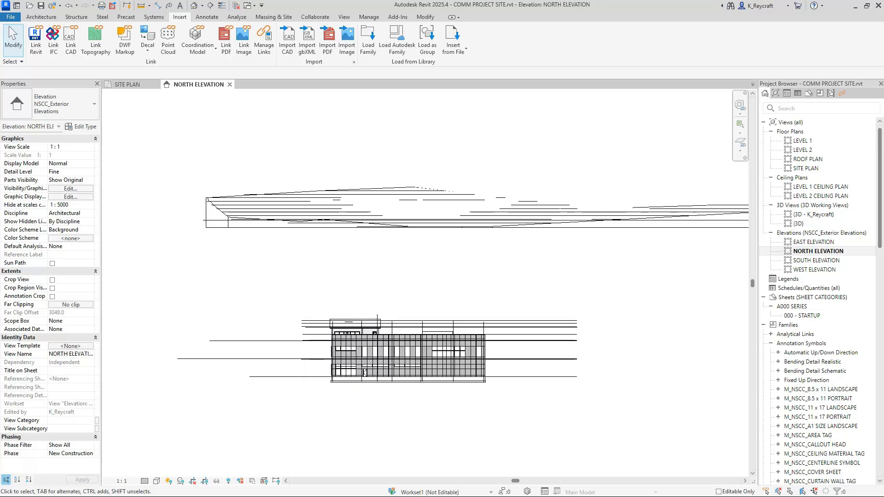
# Move the linked building model up onto the toposolid in the north elevation.
pyautogui.click(409, 353)
pyautogui.moveTo(409, 352); pyautogui.dragTo(452, 271)
pyautogui.click(435, 345)
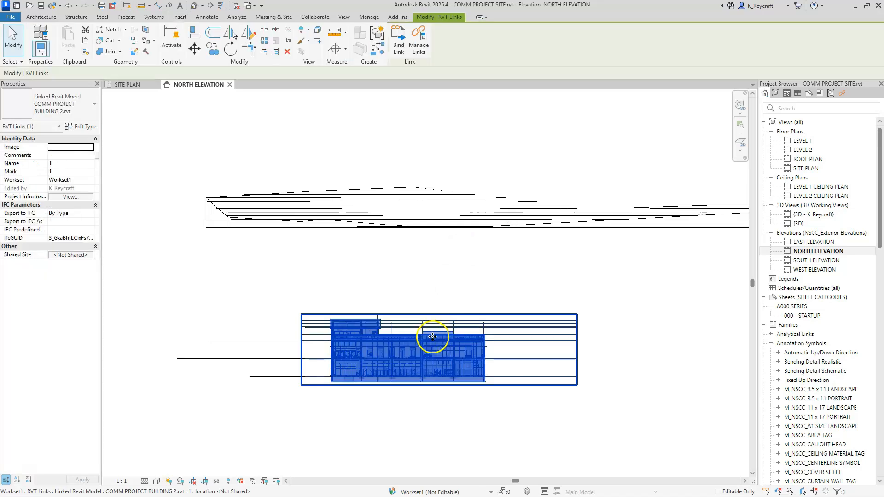
pyautogui.moveTo(579, 182); pyautogui.dragTo(555, 171)
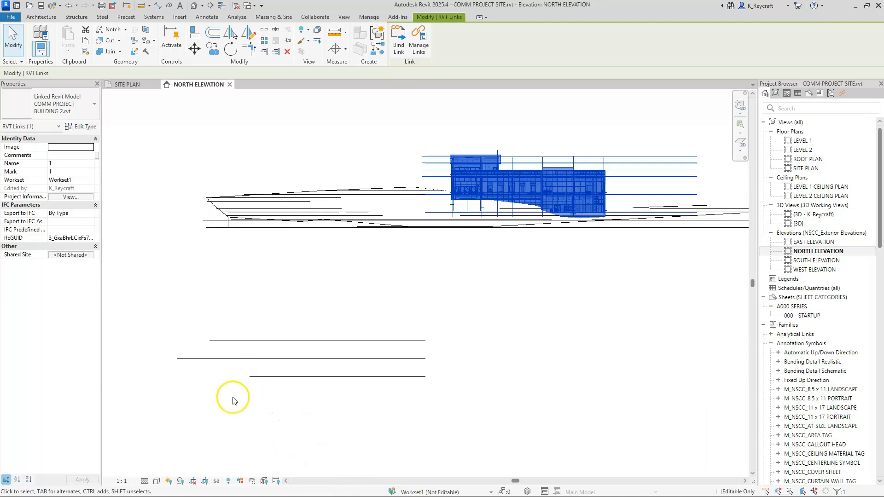
# Change the view scale to 1:50 and check the LEVEL 1 T.O. SLAB level head.
pyautogui.click(125, 482)
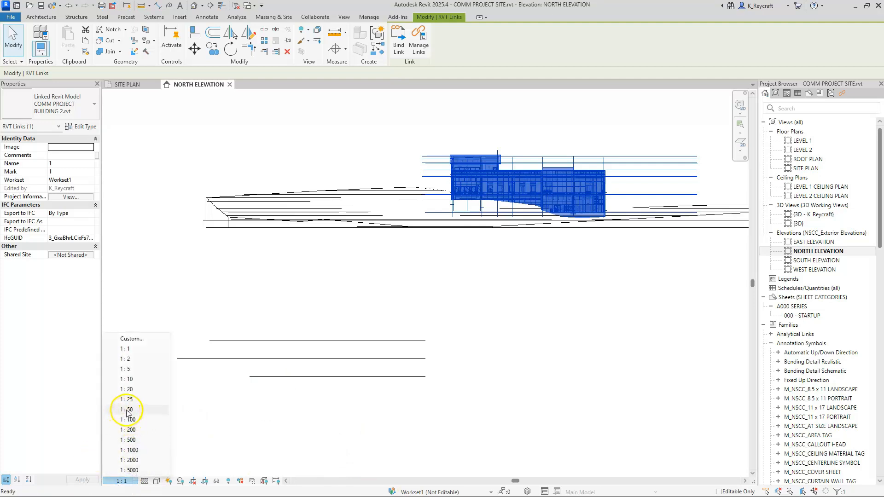
pyautogui.click(125, 409)
pyautogui.click(128, 464)
pyautogui.scroll(10, 233, 386)
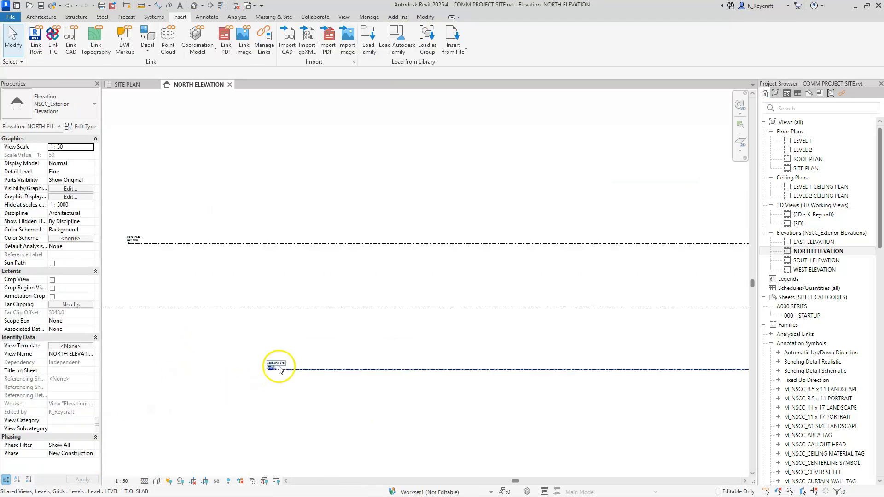
pyautogui.scroll(-6, 319, 412)
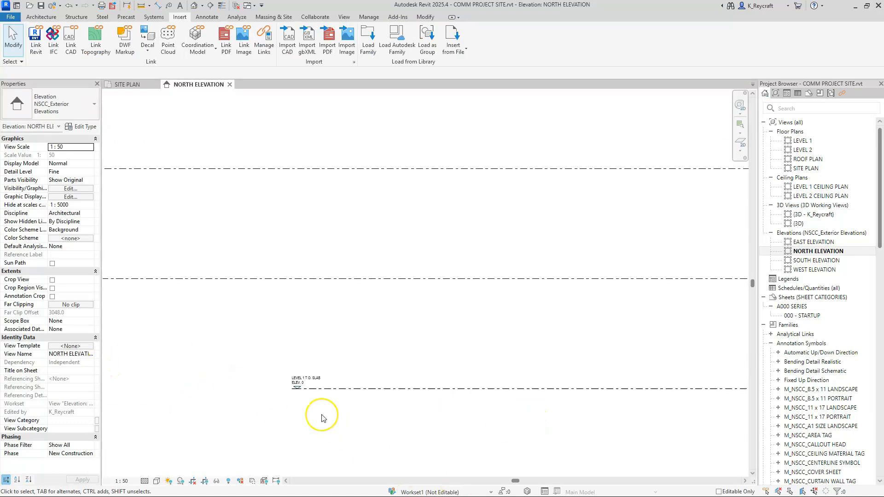
# Hide the site project's three level lines below the toposolid in the north elevation.
pyautogui.moveTo(530, 441); pyautogui.dragTo(415, 303)
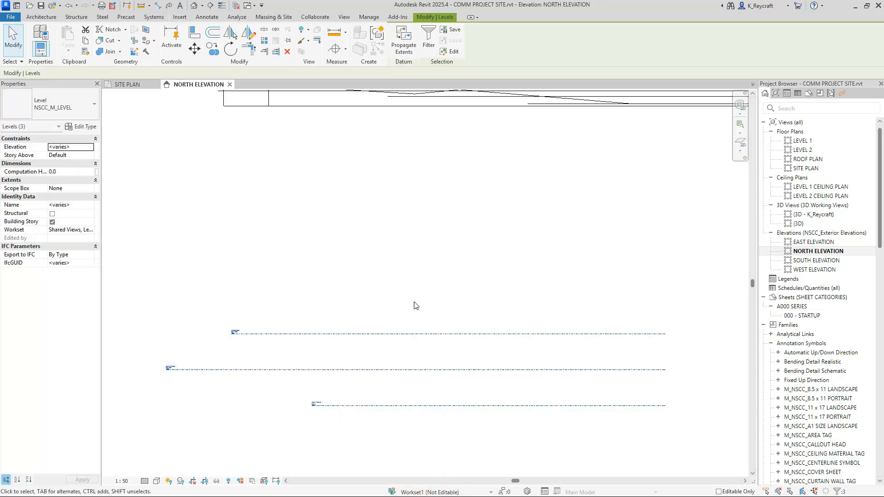
pyautogui.press('e')
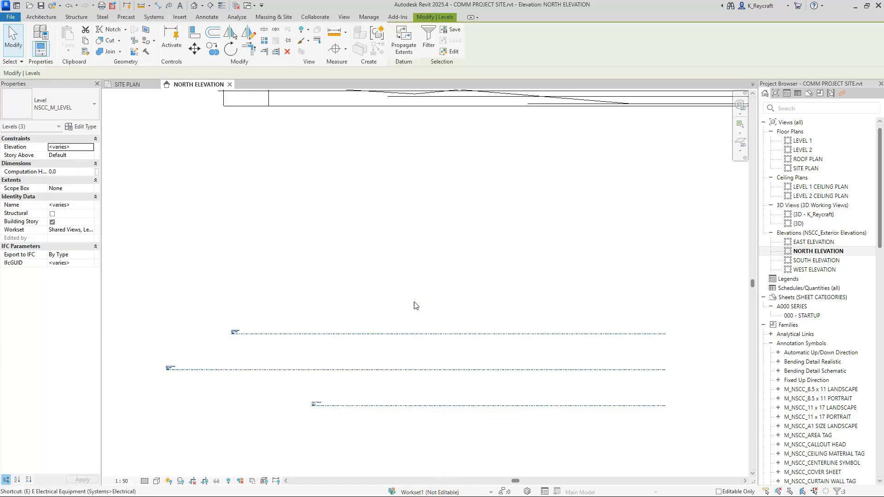
pyautogui.press('h')
pyautogui.scroll(-3, 440, 337)
pyautogui.moveTo(452, 269); pyautogui.dragTo(296, 344, button='middle')
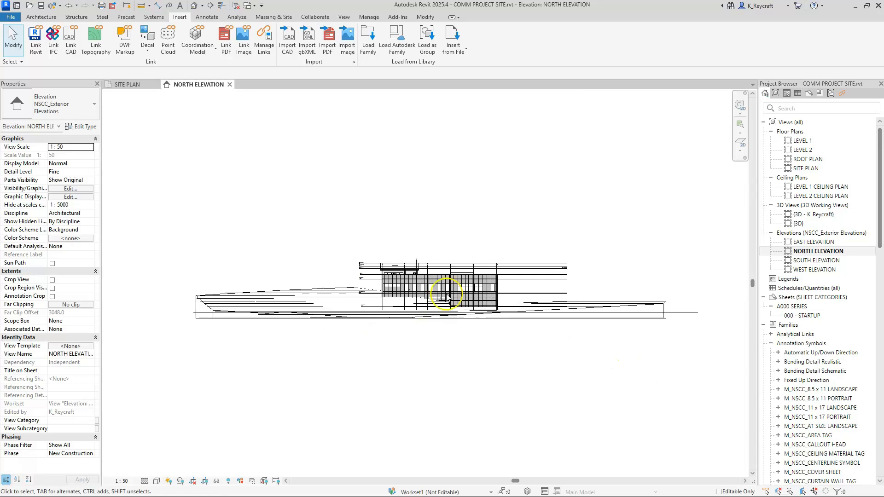
# Reposition the linked building model in the site plan onto the open area inside the contours to the east.
pyautogui.click(129, 85)
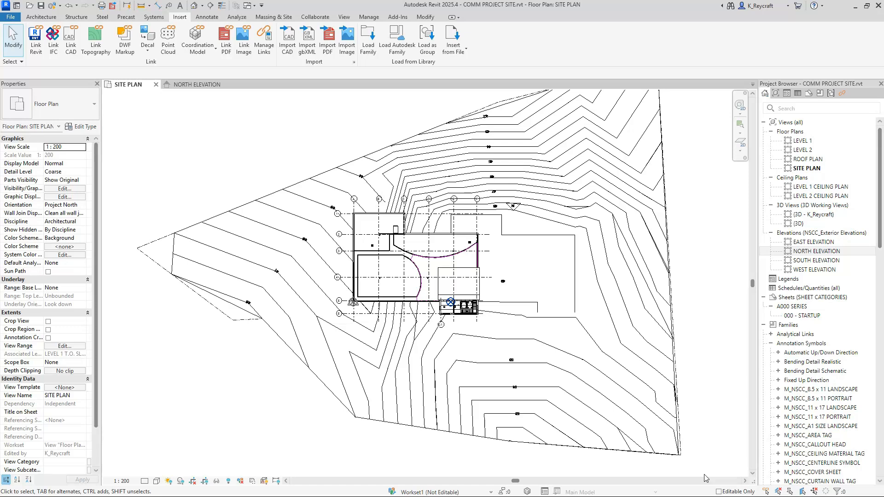
pyautogui.click(445, 242)
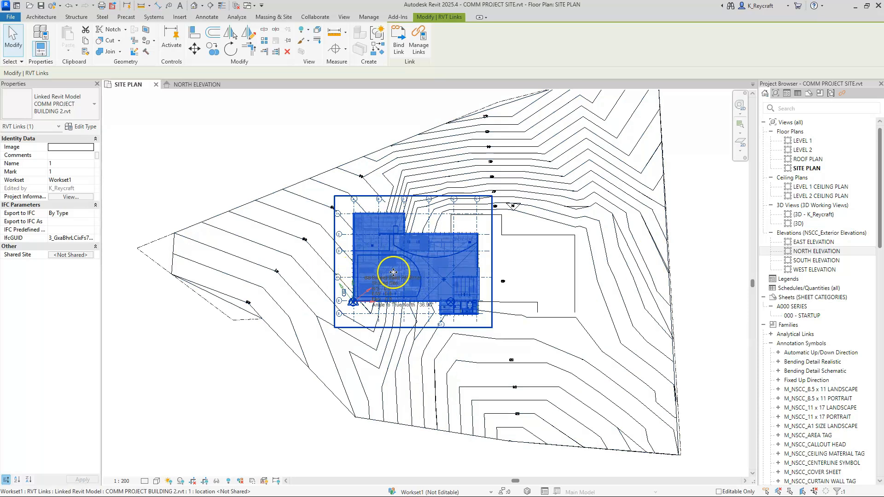
pyautogui.moveTo(400, 252); pyautogui.dragTo(502, 253)
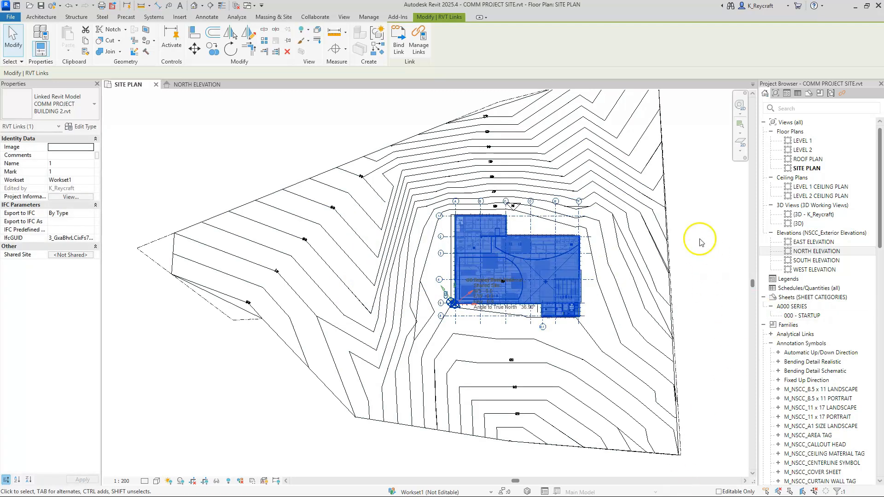
pyautogui.click(700, 238)
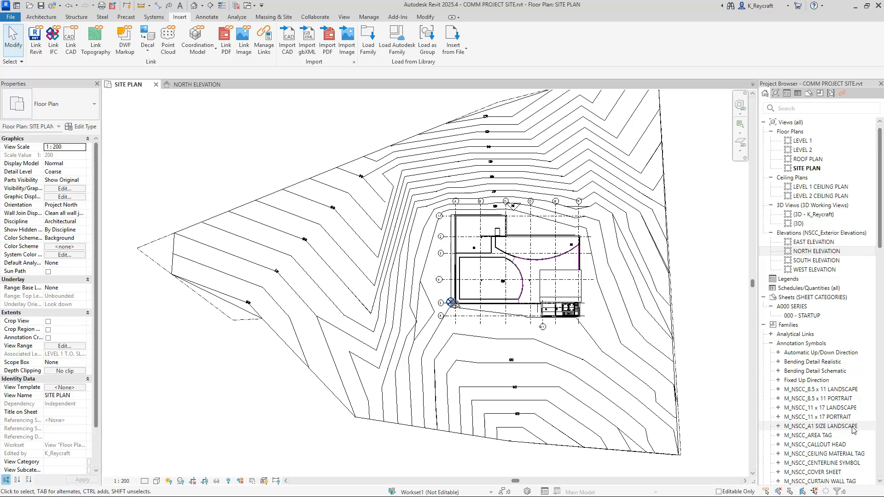
# Hide the imported site plan drawing in the SITE PLAN view, filtering the toposolid out of the selection.
pyautogui.scroll(3, 336, 276)
pyautogui.scroll(-3, 344, 307)
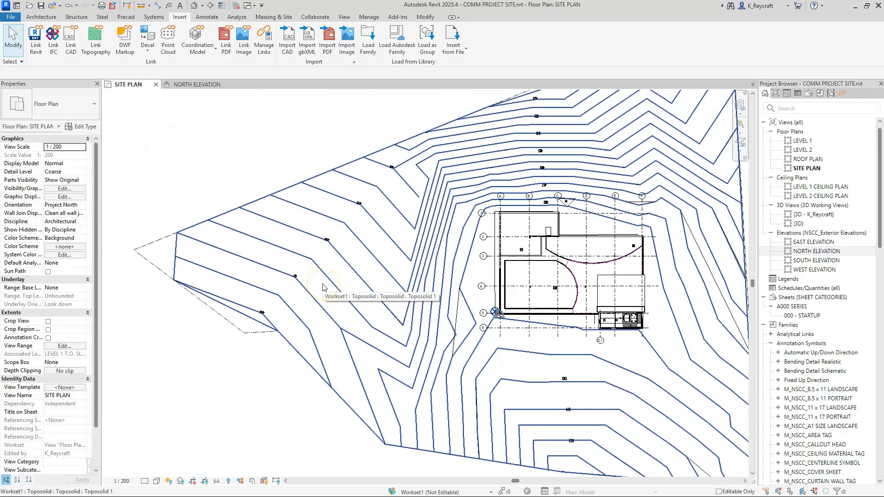
pyautogui.scroll(-2, 323, 288)
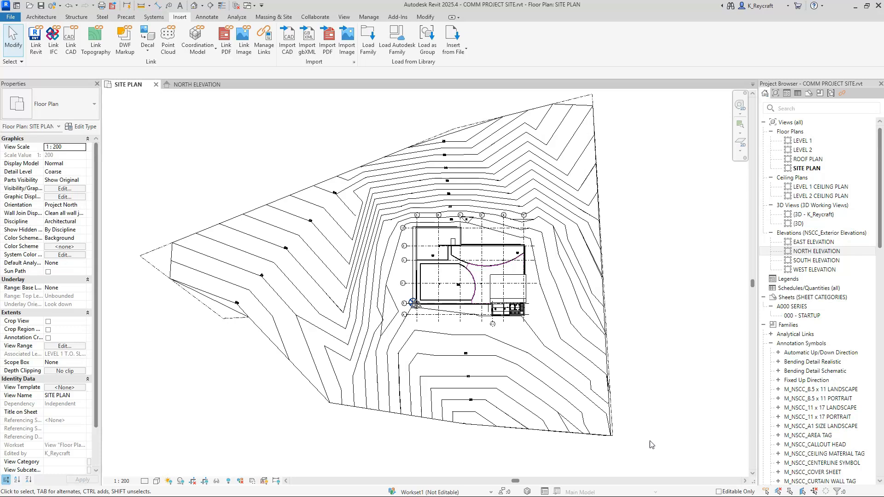
pyautogui.click(594, 413)
pyautogui.click(397, 41)
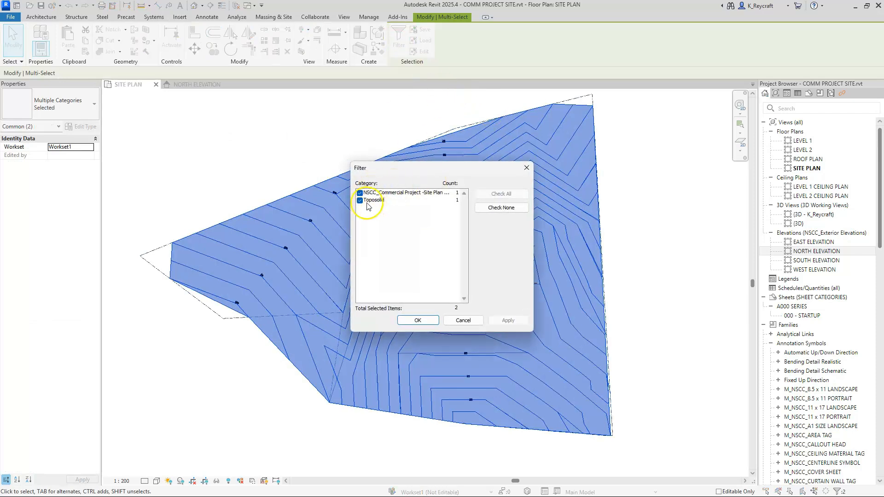
pyautogui.click(360, 200)
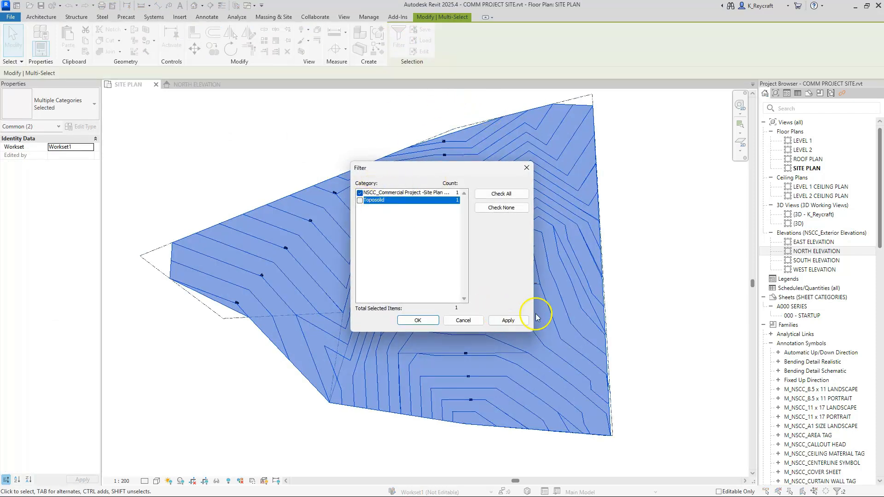
pyautogui.click(423, 321)
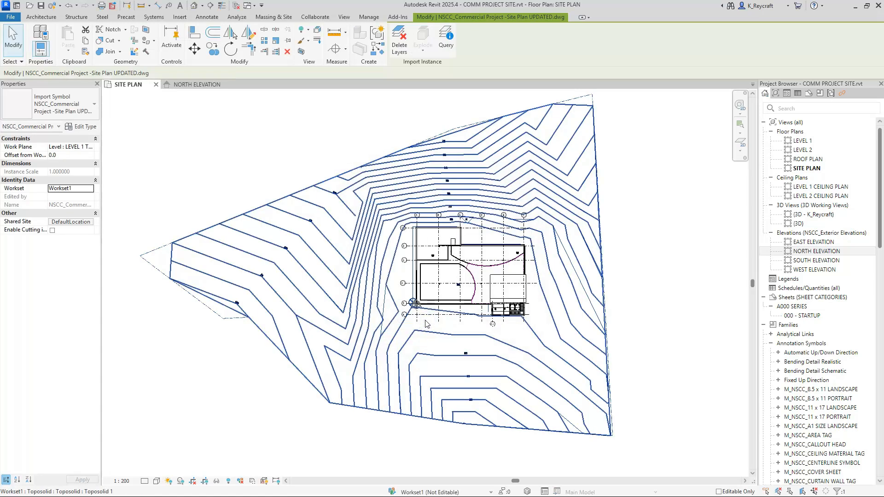
pyautogui.press('Escape')
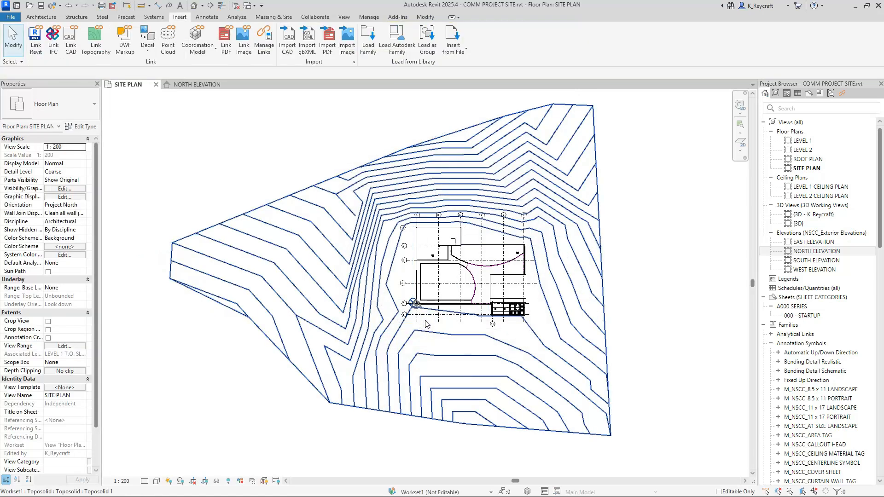
pyautogui.click(827, 345)
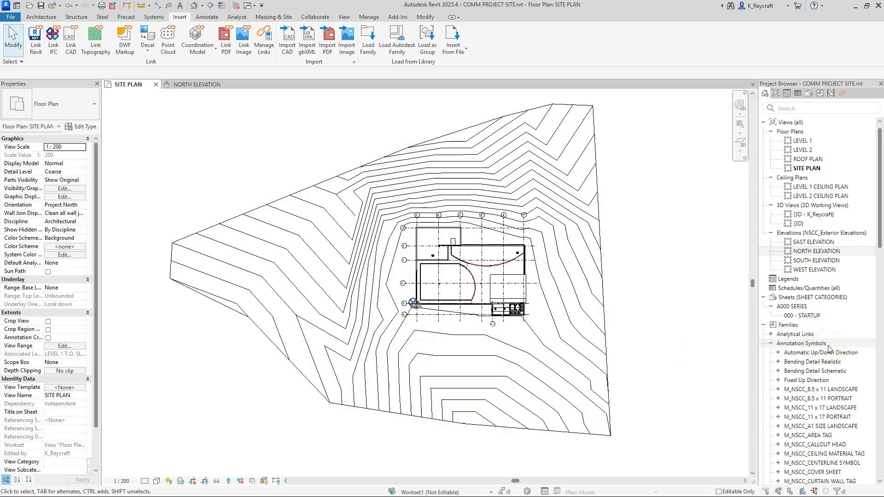
# Label the toposolid's contours along a diagonal line from the upper contours to the building's north edge near grid E.
pyautogui.scroll(3, 518, 200)
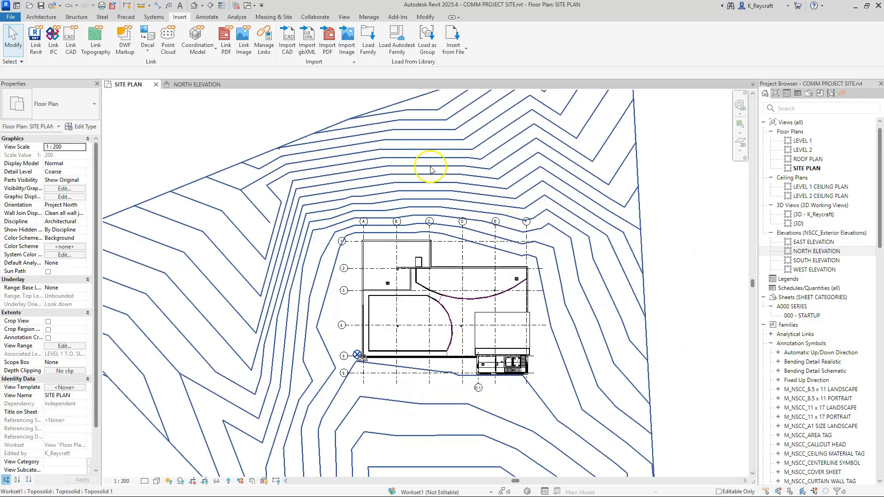
pyautogui.scroll(2, 466, 228)
pyautogui.moveTo(472, 184); pyautogui.dragTo(438, 228, button='middle')
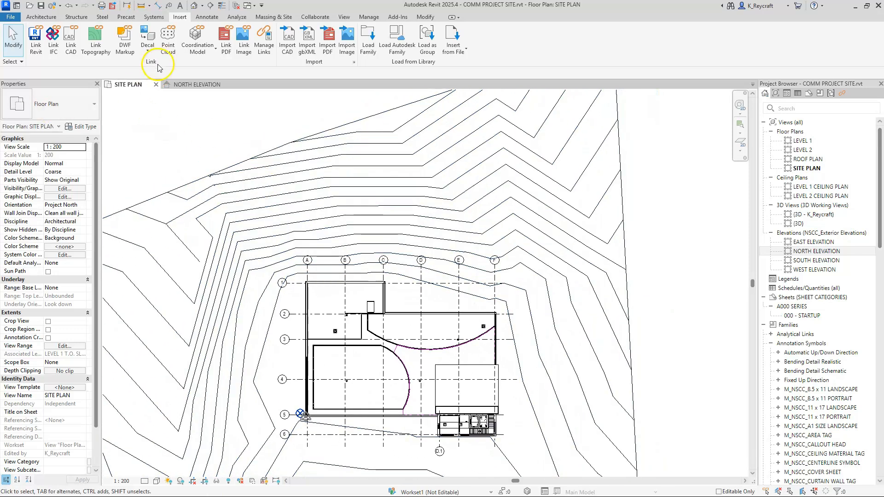
pyautogui.click(272, 17)
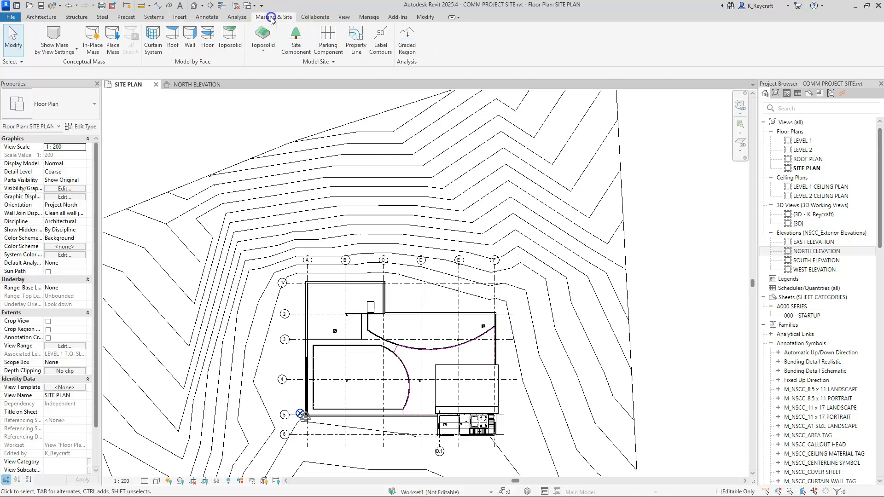
pyautogui.click(385, 47)
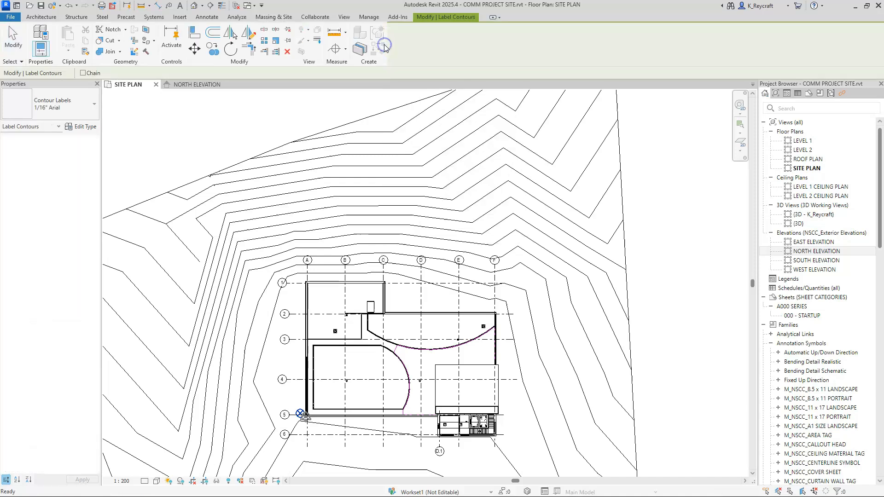
pyautogui.click(386, 119)
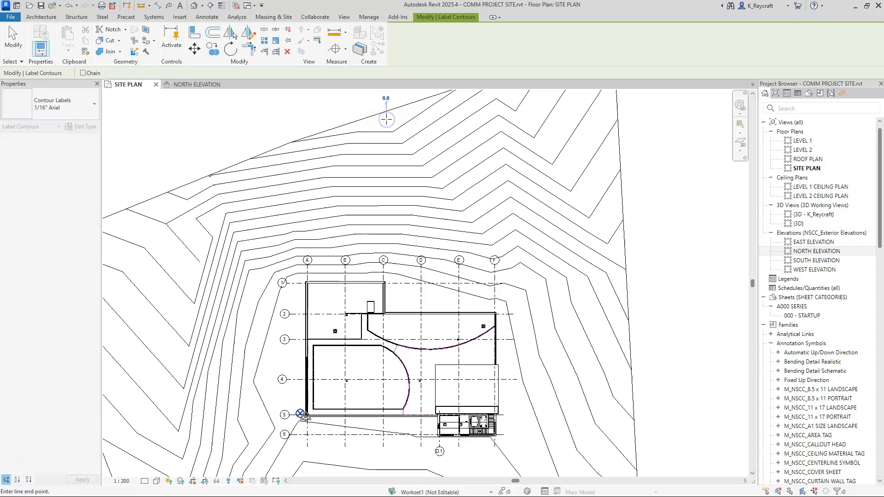
pyautogui.click(480, 304)
# Examine the contour elevation labels along the label line and the contours surrounding the building.
pyautogui.scroll(8, 424, 197)
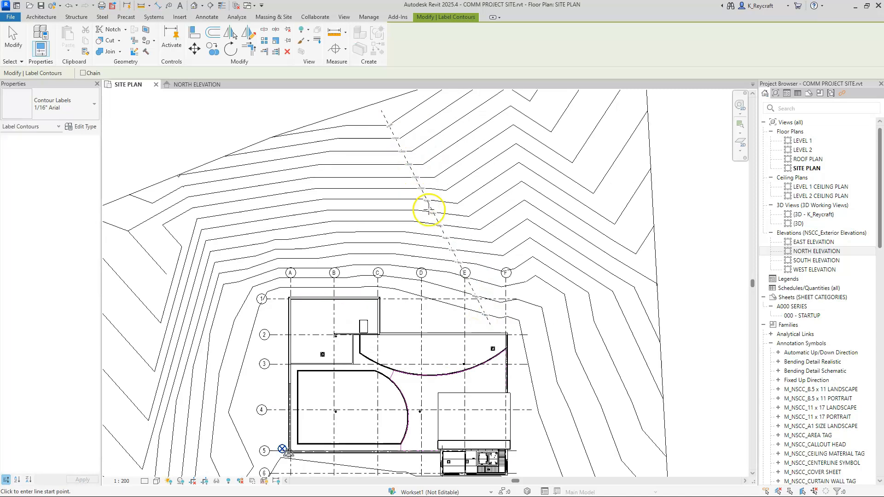
pyautogui.click(797, 151)
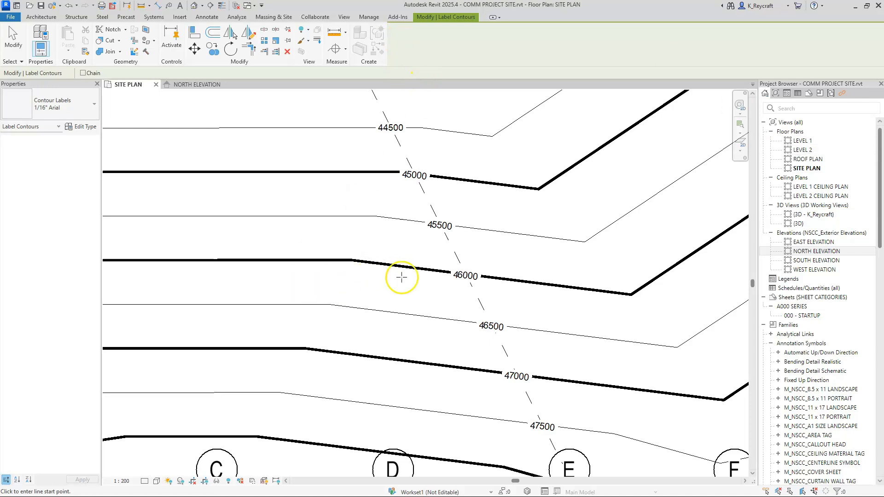
pyautogui.scroll(-2, 403, 274)
pyautogui.scroll(-1, 403, 274)
pyautogui.scroll(-3, 466, 232)
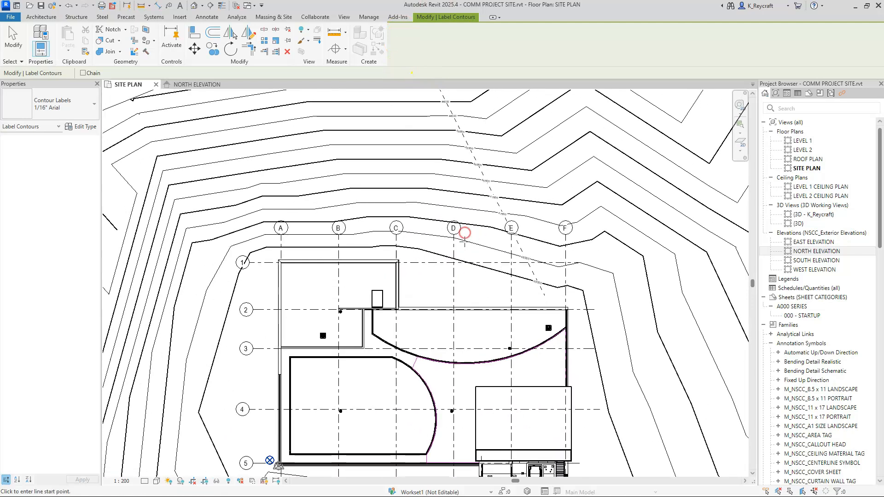
pyautogui.scroll(5, 523, 286)
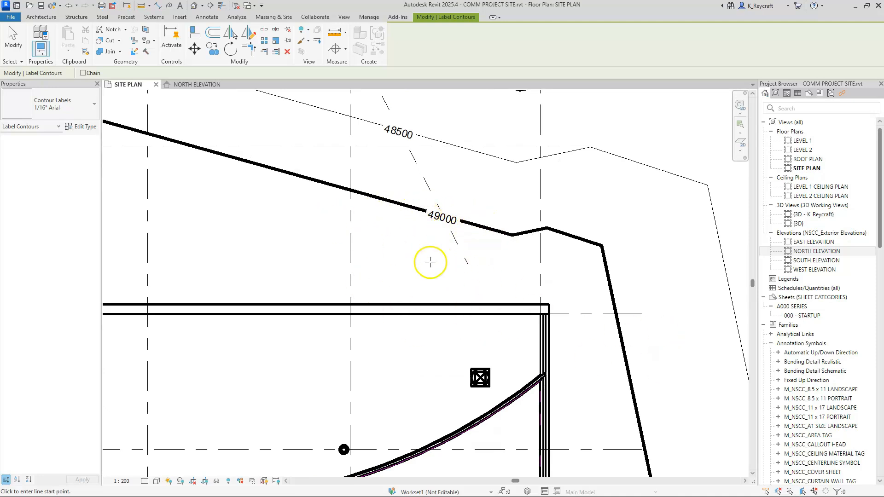
pyautogui.scroll(-1, 430, 261)
pyautogui.scroll(-4, 430, 262)
pyautogui.moveTo(388, 251); pyautogui.dragTo(476, 338, button='middle')
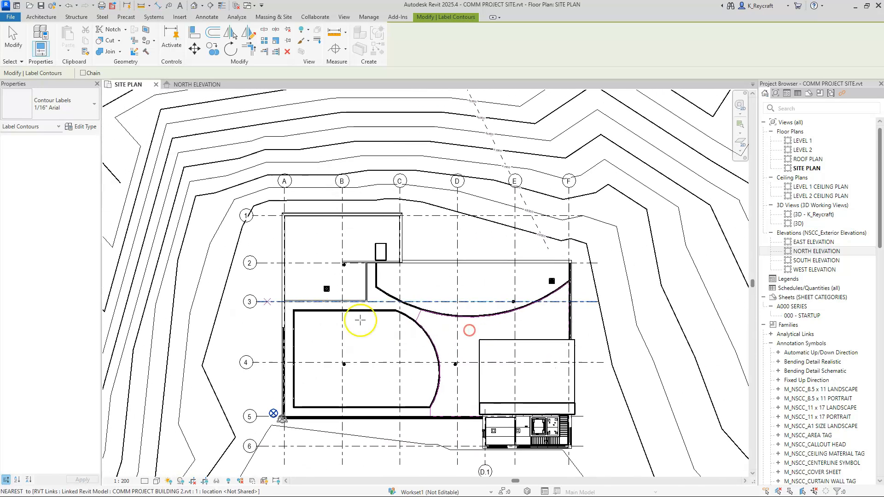